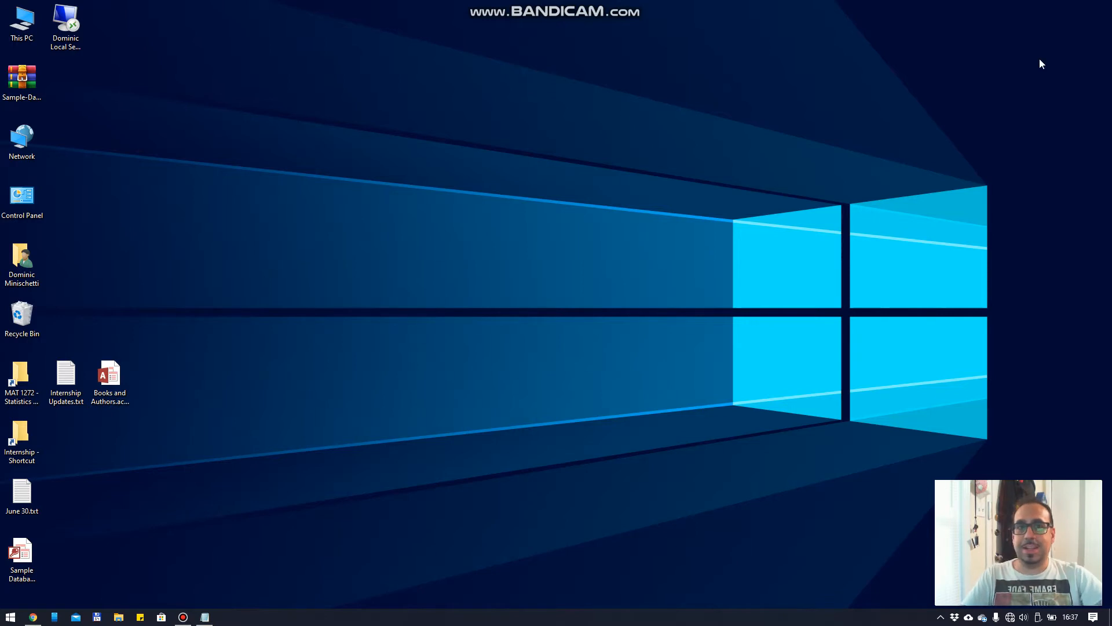
# Step: Open the sample database file on the desktop and view the records in the tblGuests table
pyautogui.doubleClick(24, 570)
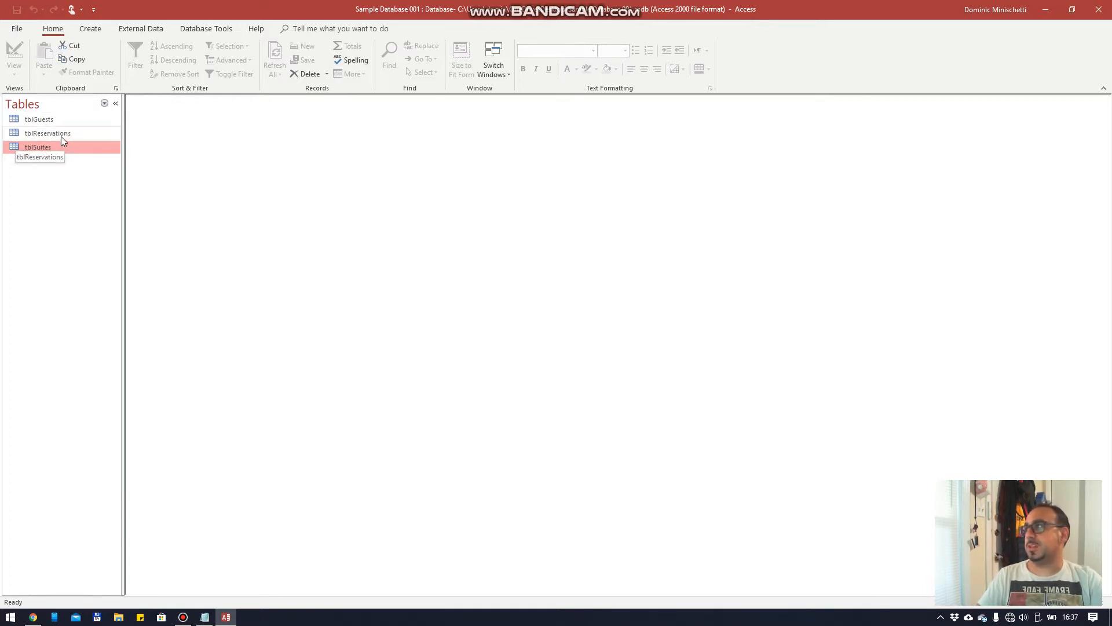
pyautogui.doubleClick(64, 119)
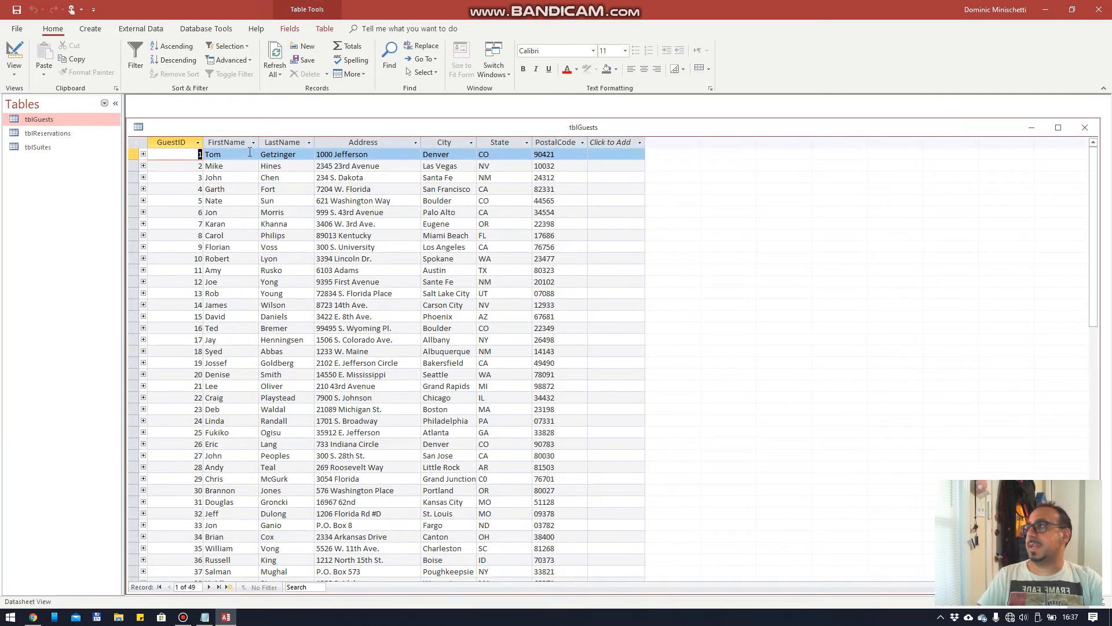
pyautogui.scroll(-1, 290, 166)
pyautogui.scroll(1, 313, 173)
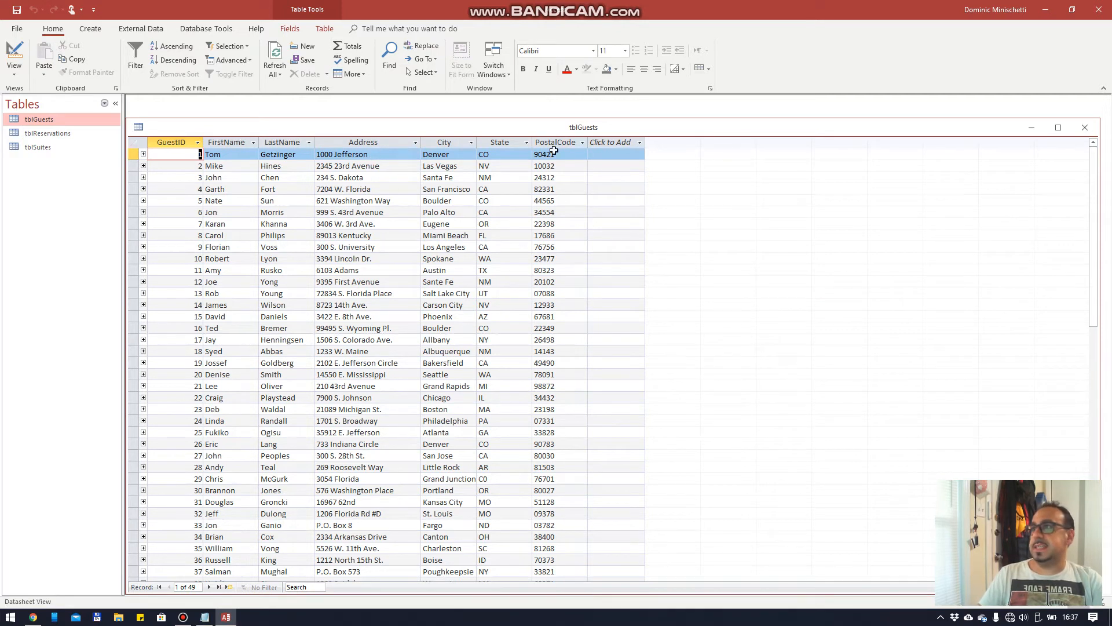
# Step: Review the tblSuites and tblReservations tables, examining the GuestID and SuiteNo columns of the reservations
pyautogui.doubleClick(45, 147)
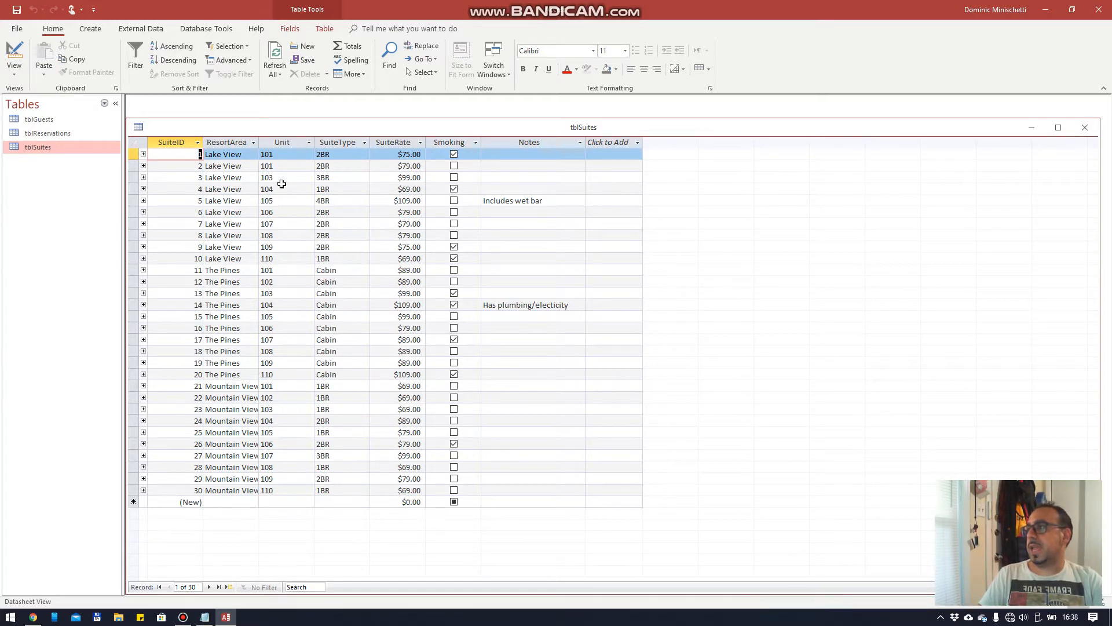
pyautogui.doubleClick(60, 133)
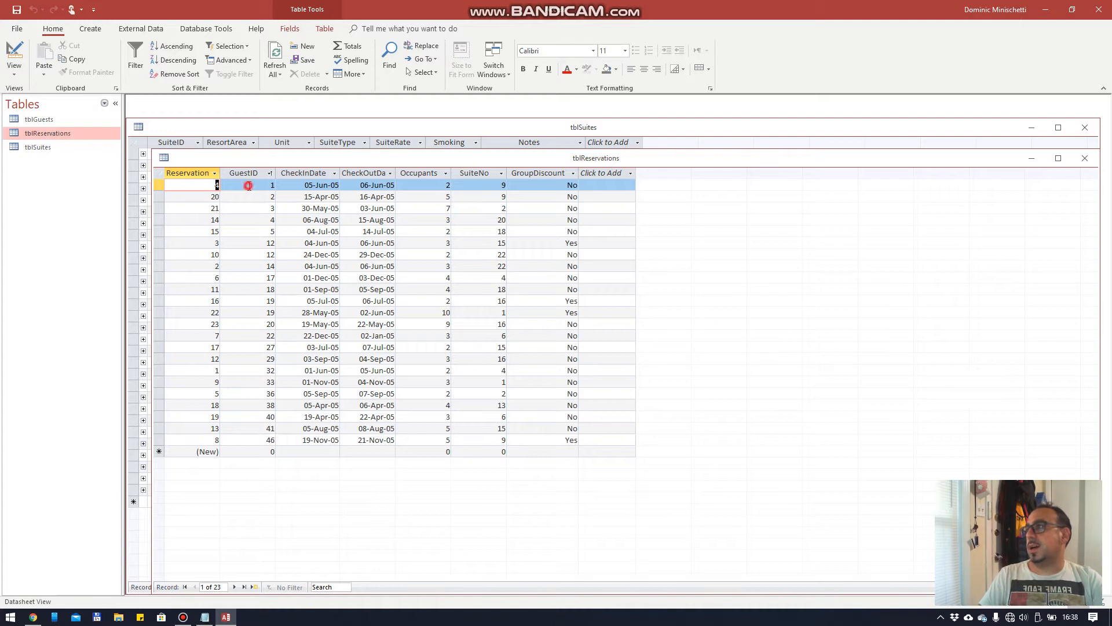
pyautogui.click(250, 185)
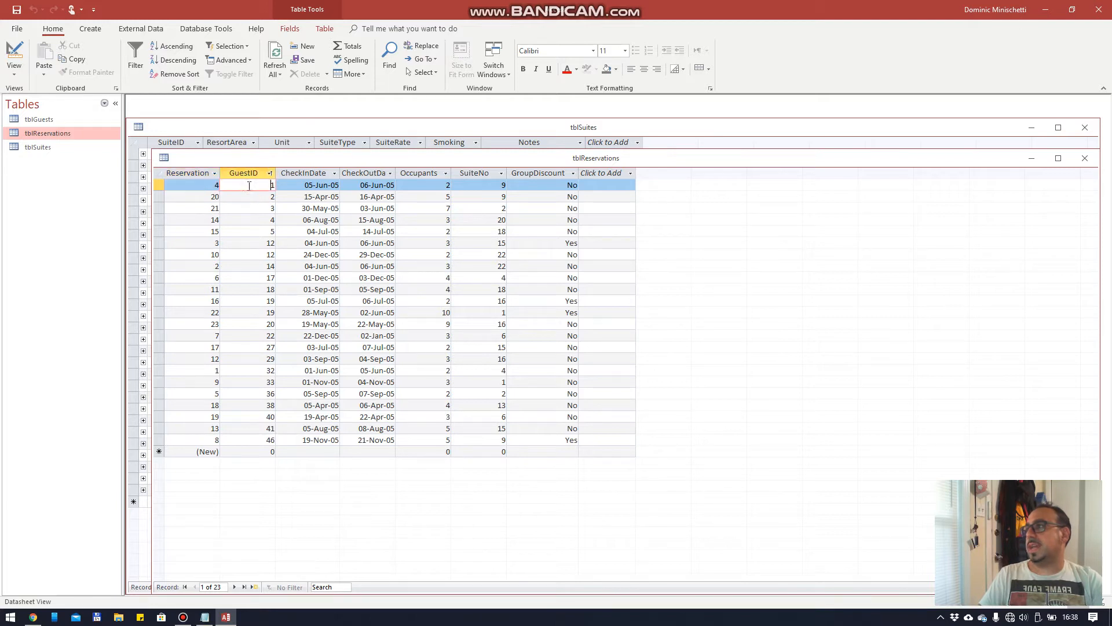
pyautogui.click(464, 183)
pyautogui.click(472, 208)
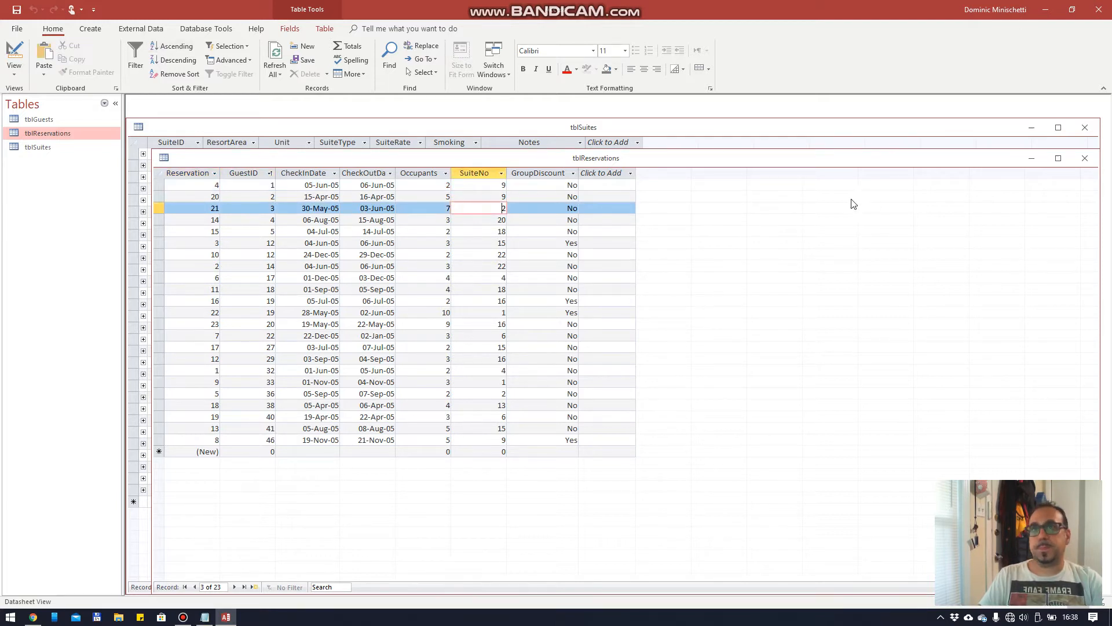
# Step: Close all the open table datasheets
pyautogui.click(1084, 158)
pyautogui.click(1085, 128)
pyautogui.click(1085, 128)
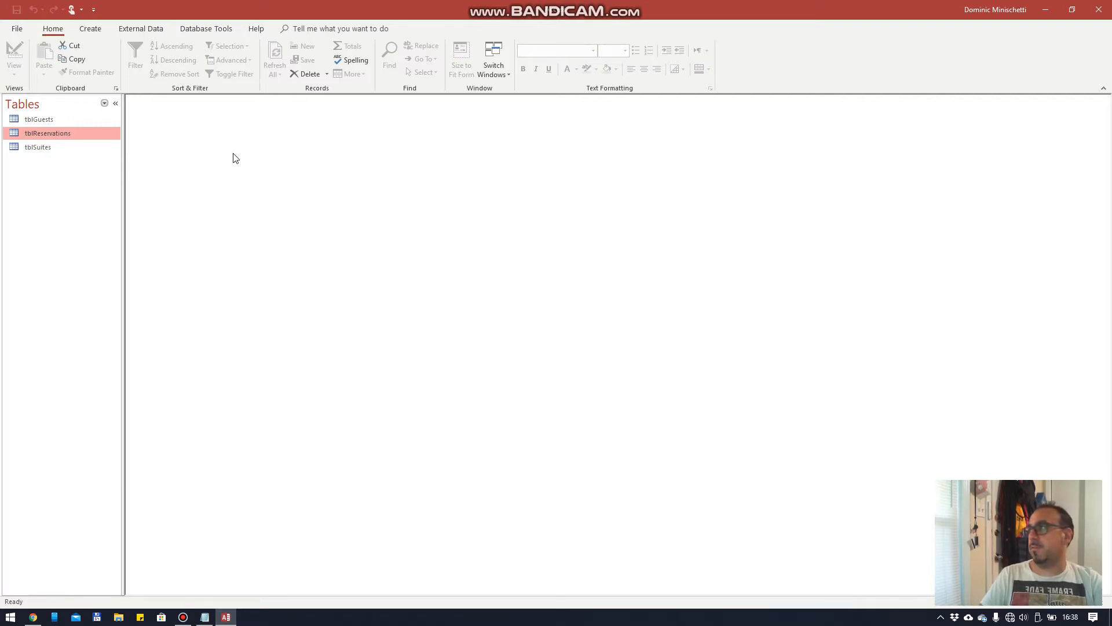
# Step: Create a form based on the tblGuests table and keep it in Layout View
pyautogui.click(40, 120)
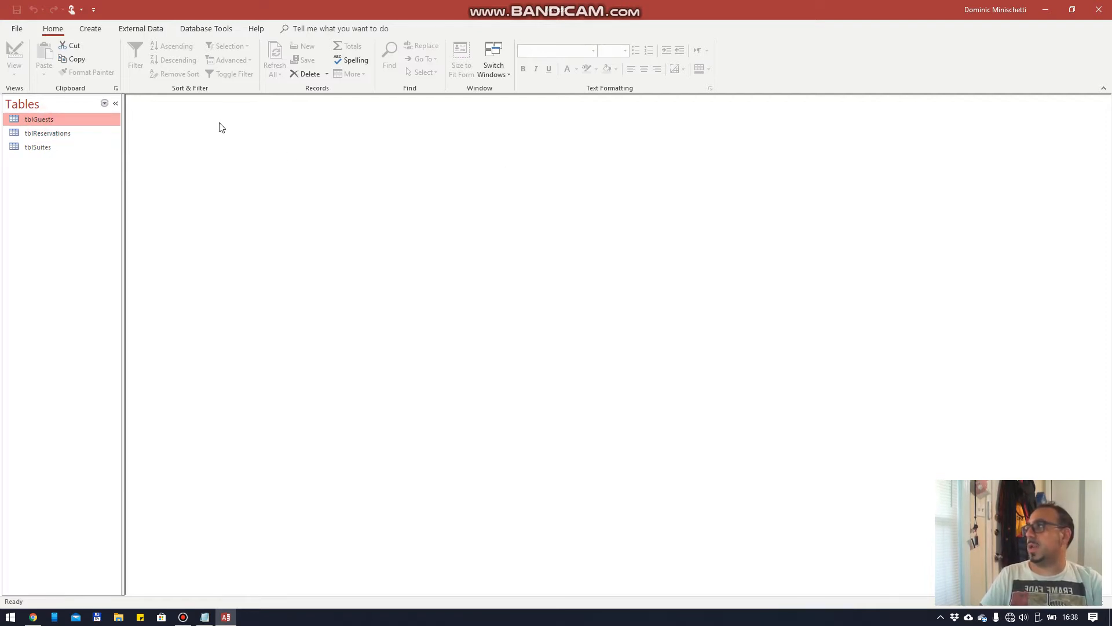
pyautogui.click(90, 28)
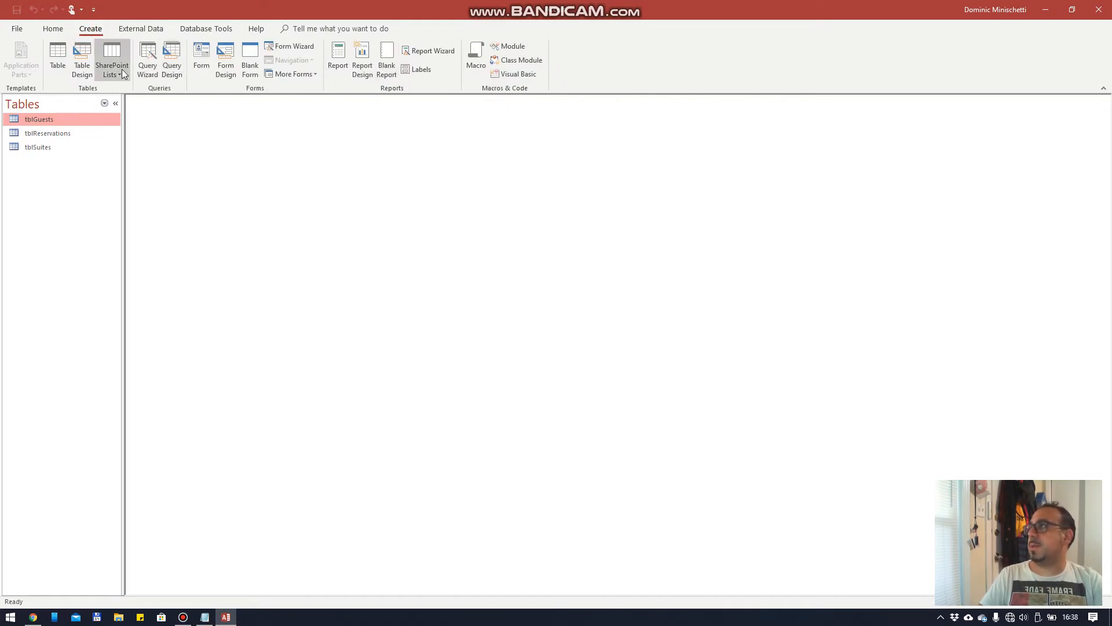
pyautogui.click(207, 51)
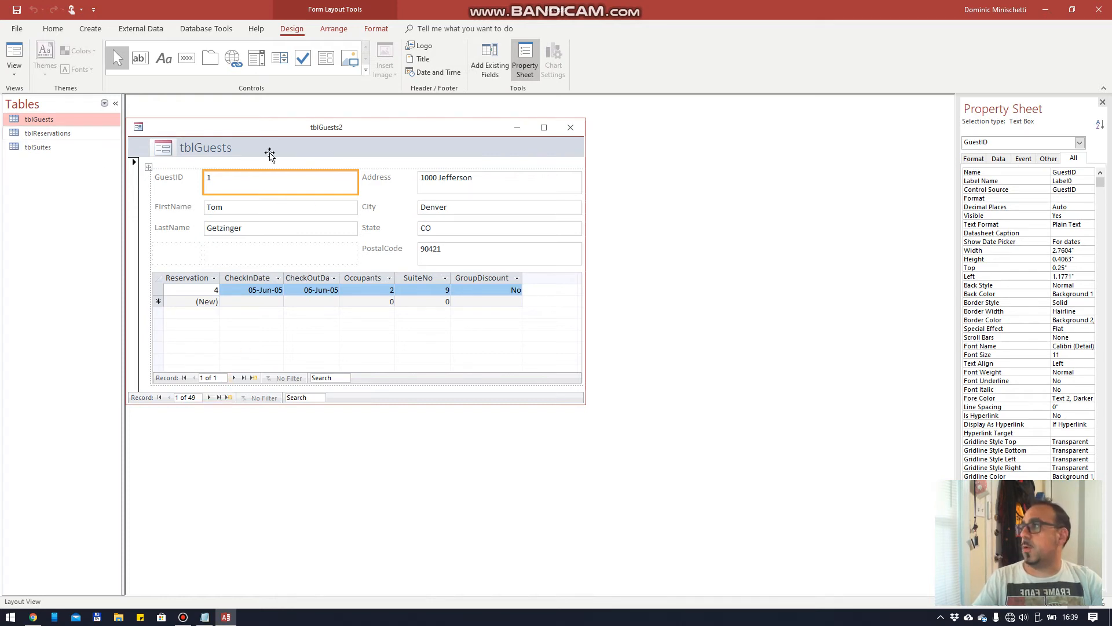
pyautogui.click(14, 69)
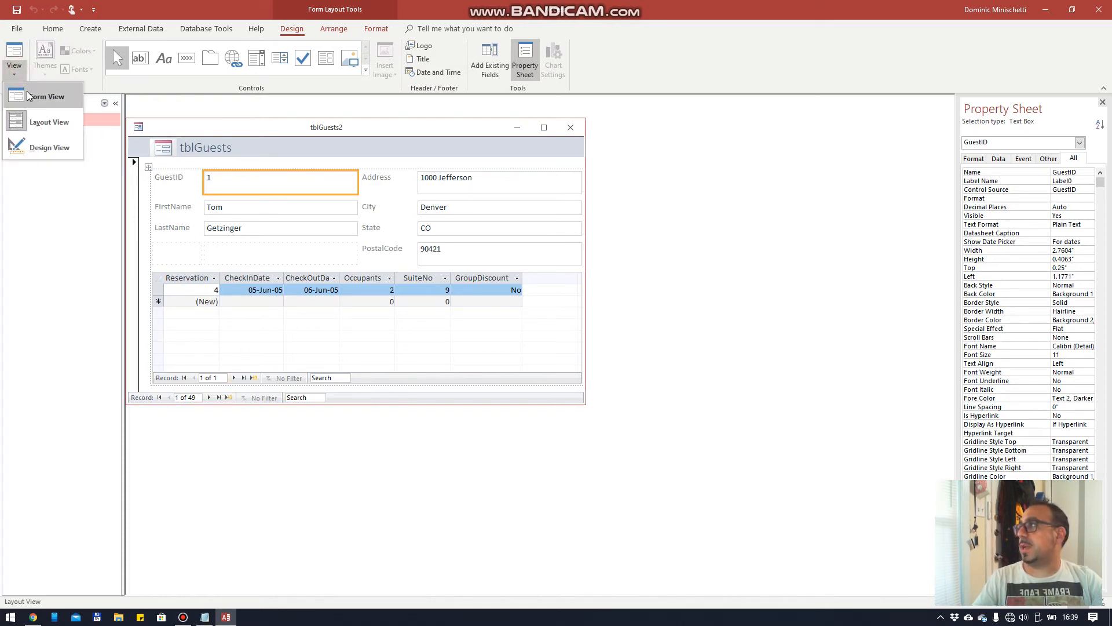
pyautogui.click(60, 132)
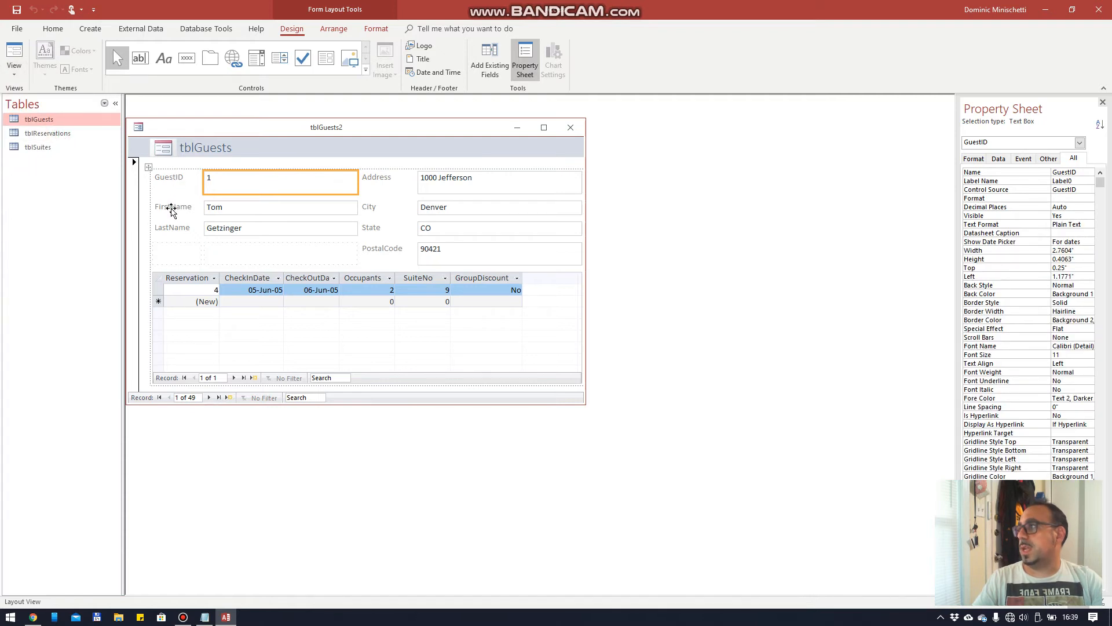
# Step: Change the FirstName label on the form to "First Name"
pyautogui.click(171, 208)
pyautogui.click(174, 206)
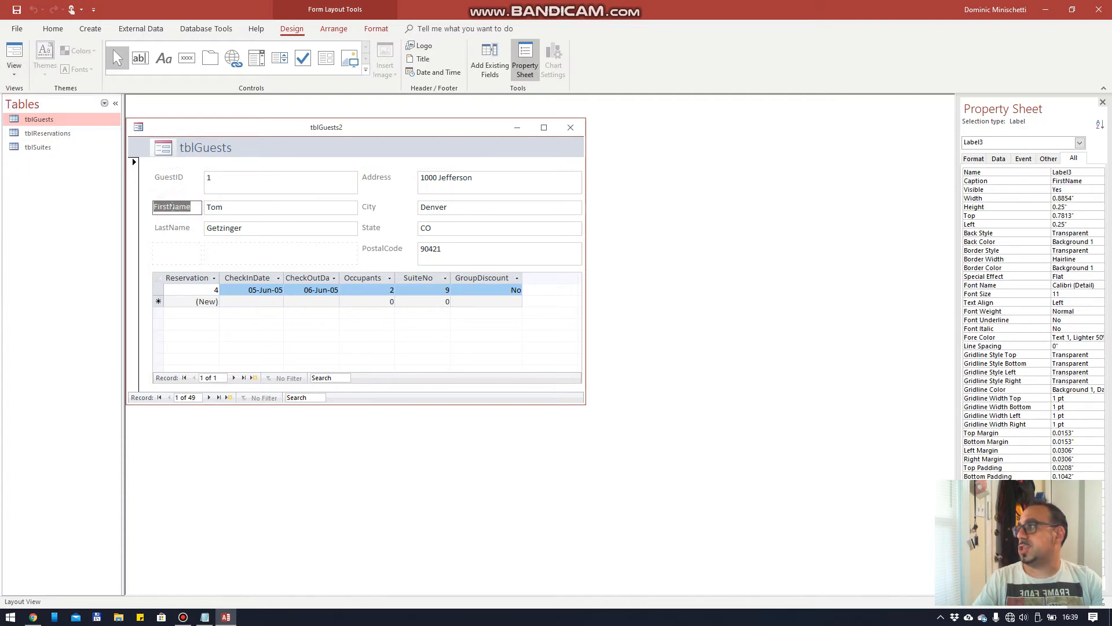
pyautogui.click(168, 206)
pyautogui.press('Right')
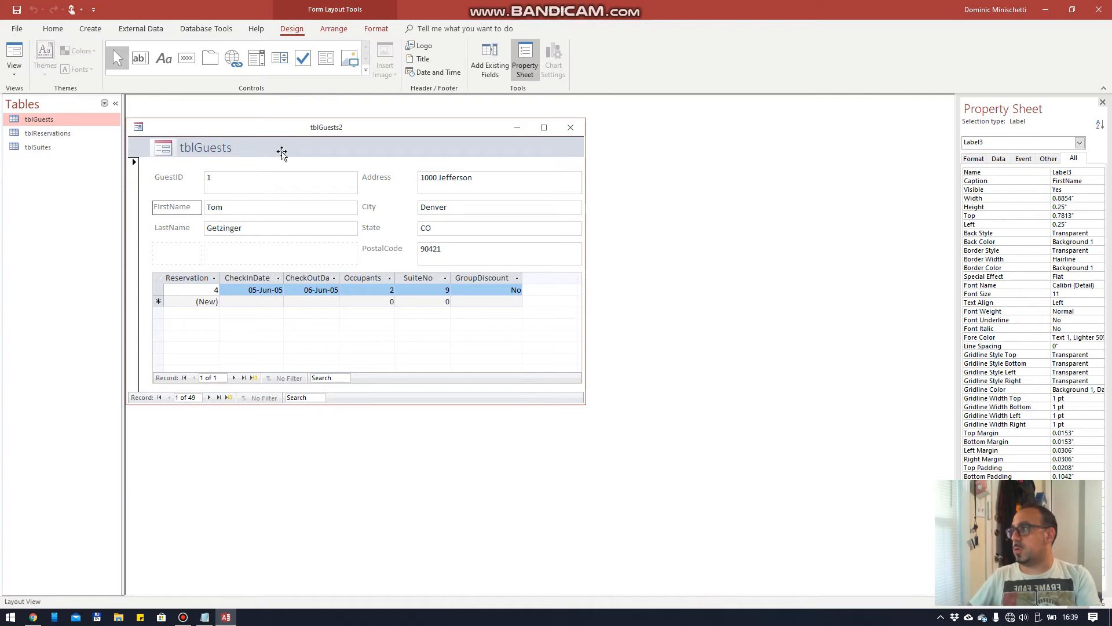
pyautogui.press('Return')
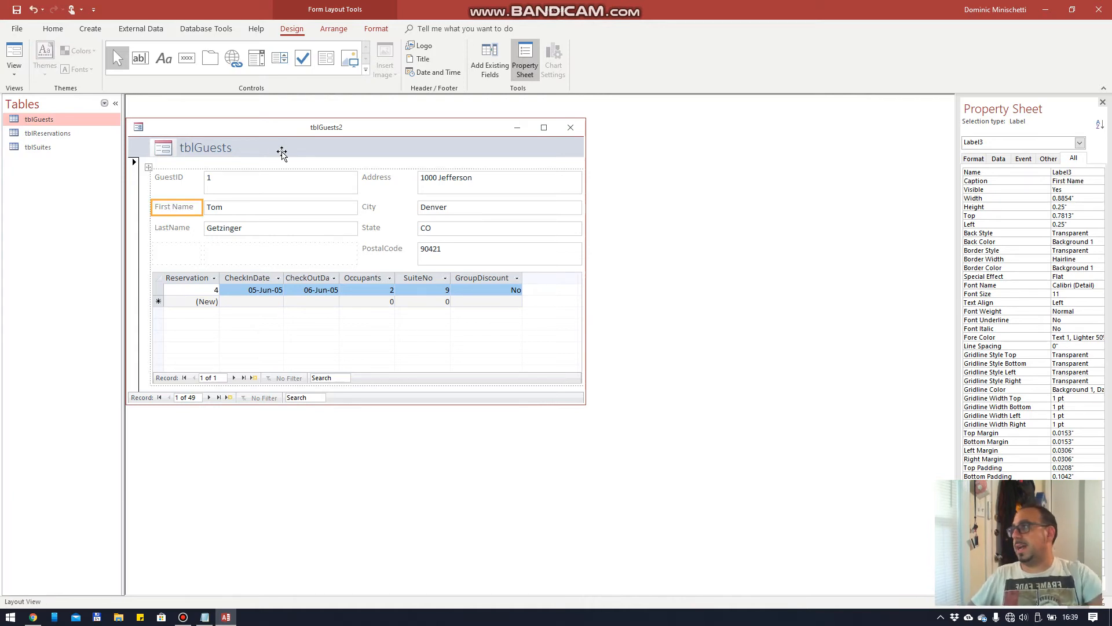
# Step: Change the LastName label to "Last Name" and the PostalCode label to "Postal Code"
pyautogui.click(180, 226)
pyautogui.click(174, 226)
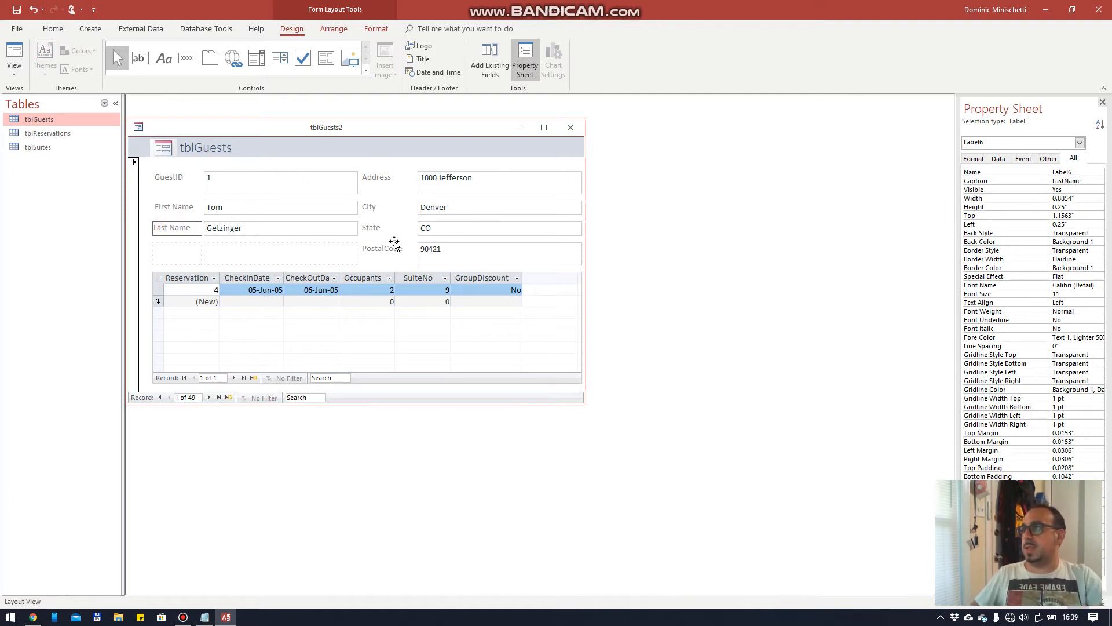
pyautogui.click(387, 249)
pyautogui.click(384, 248)
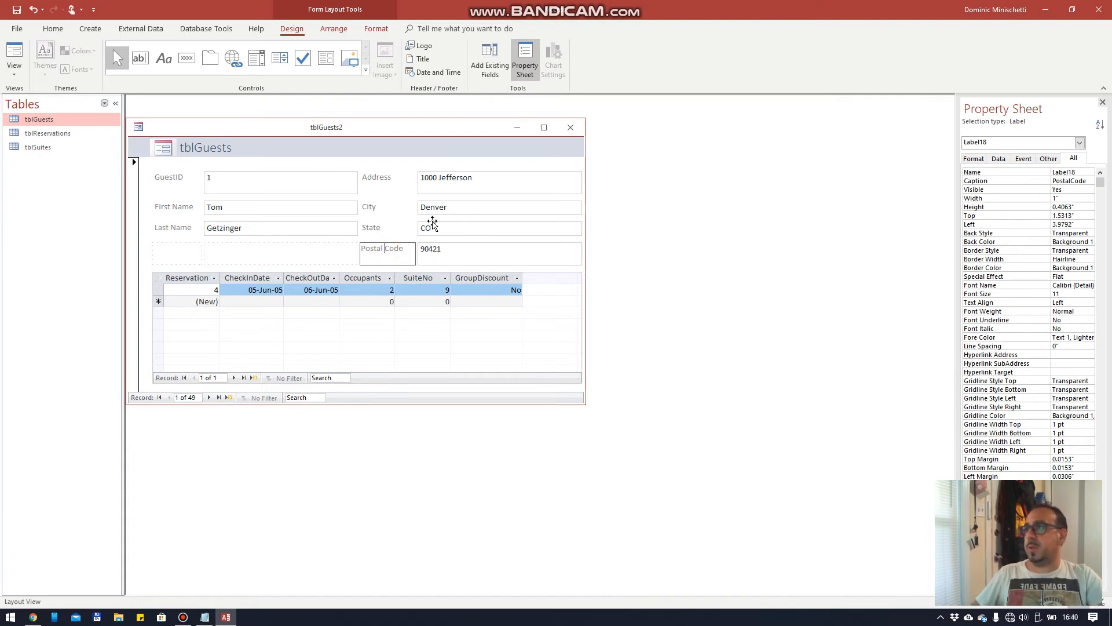
pyautogui.click(406, 161)
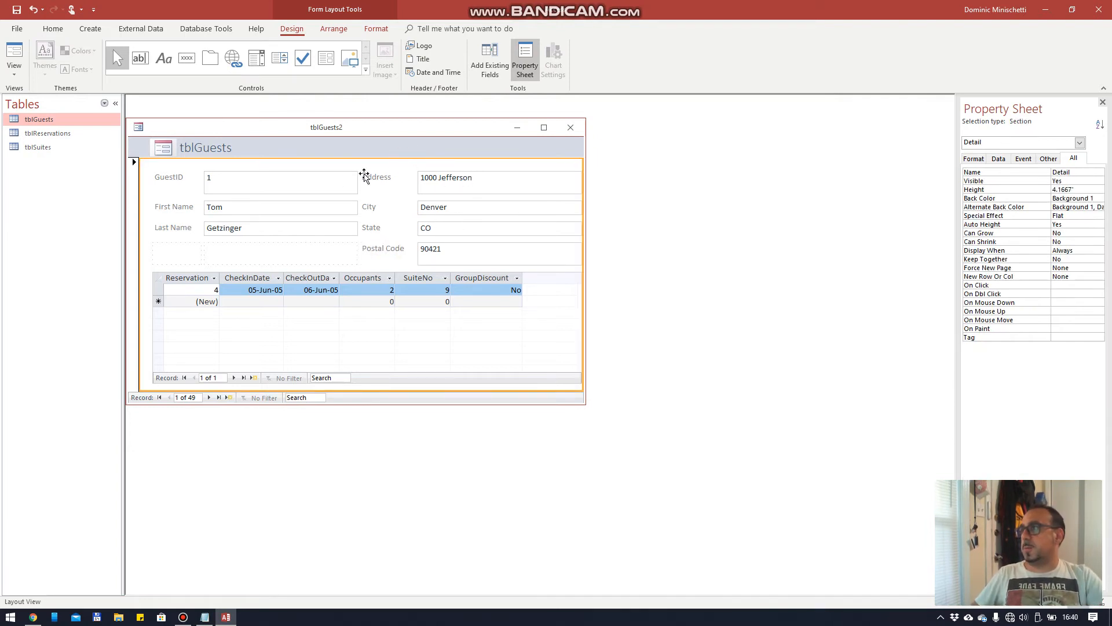
# Step: In Form View, go to the fifth guest record and append "ny" to the guest's last name
pyautogui.click(14, 74)
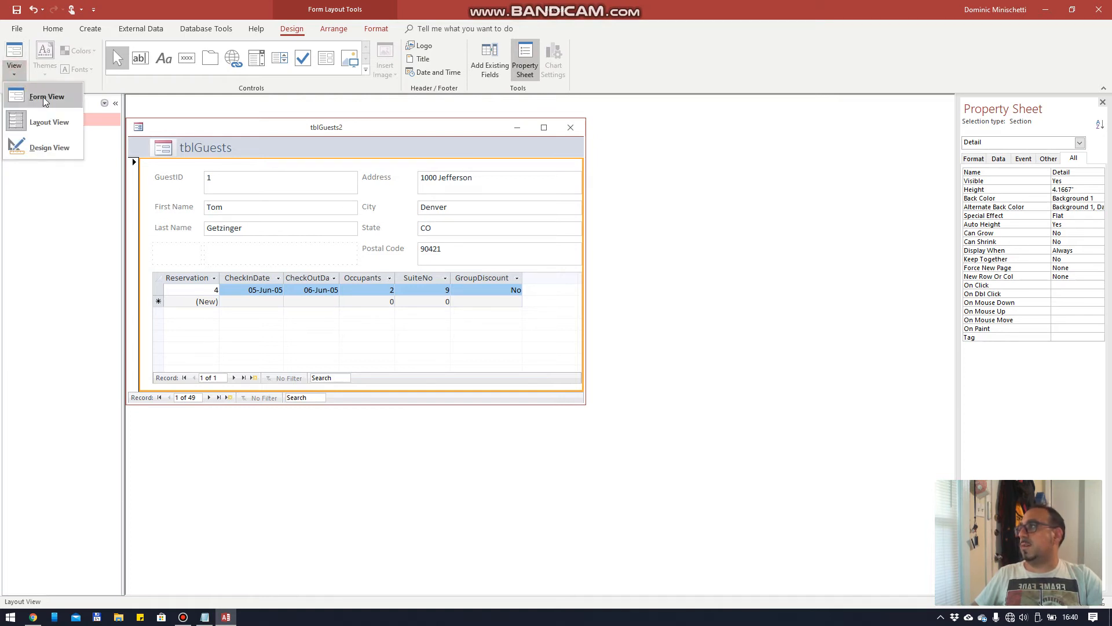
pyautogui.click(43, 96)
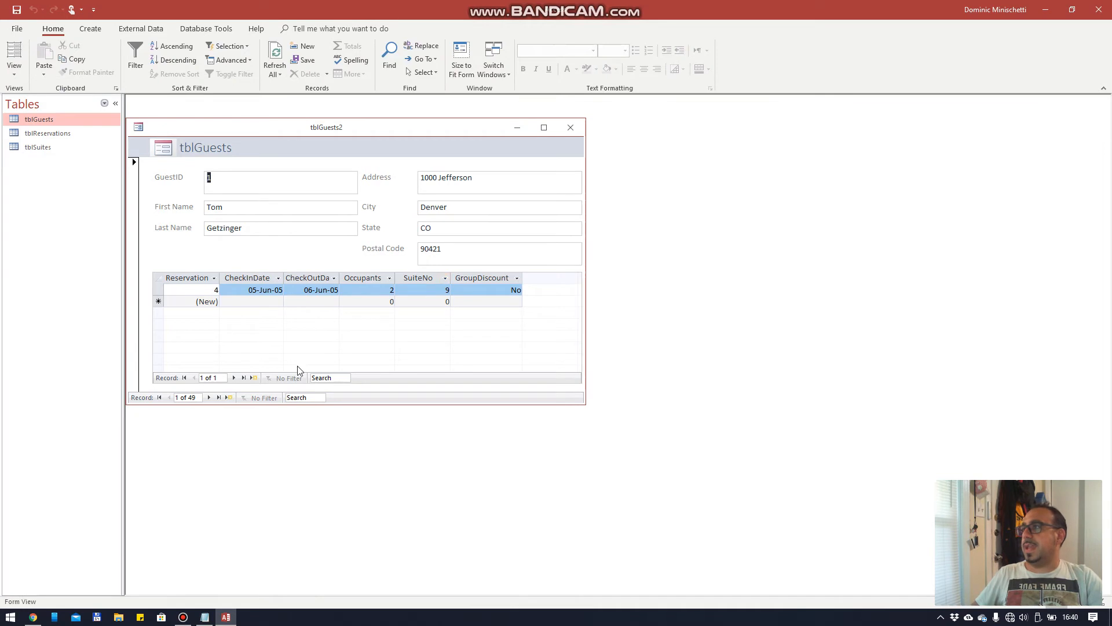
pyautogui.click(209, 398)
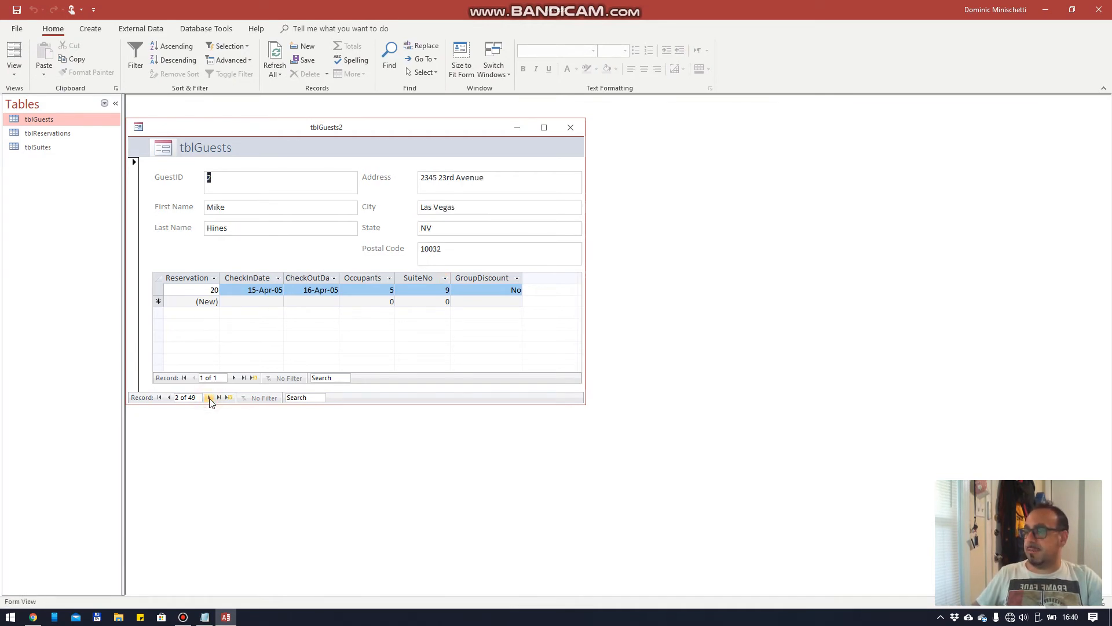
pyautogui.click(210, 398)
pyautogui.doubleClick(210, 398)
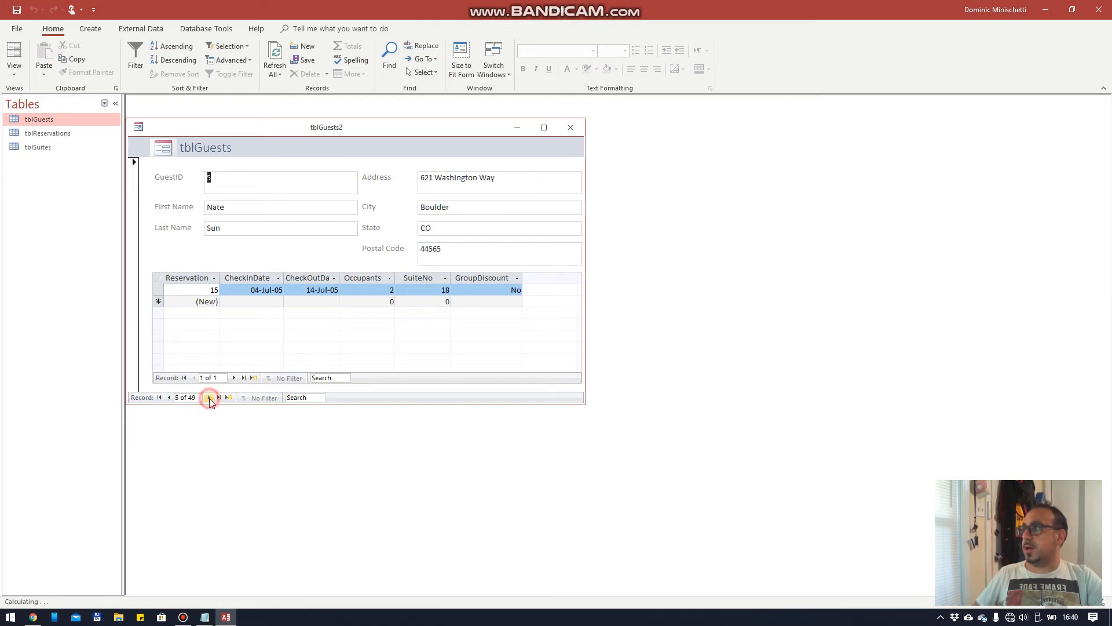
pyautogui.click(227, 232)
pyautogui.write('ny')
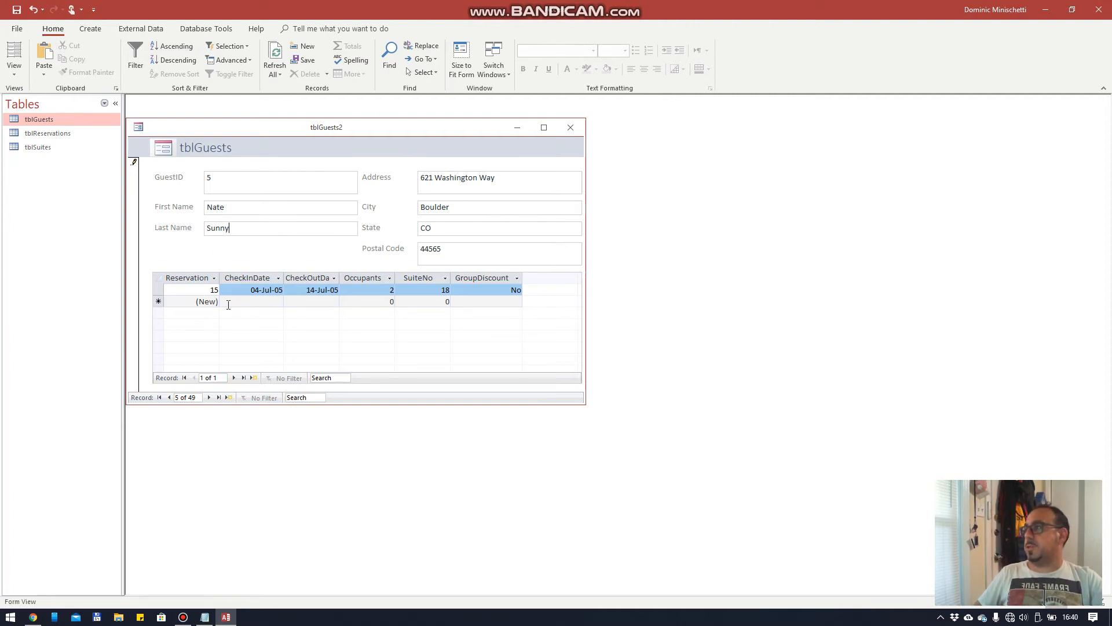
# Step: Start a new reservation for the fifth guest in the subform with the check-in date 01-Jul-20
pyautogui.click(237, 302)
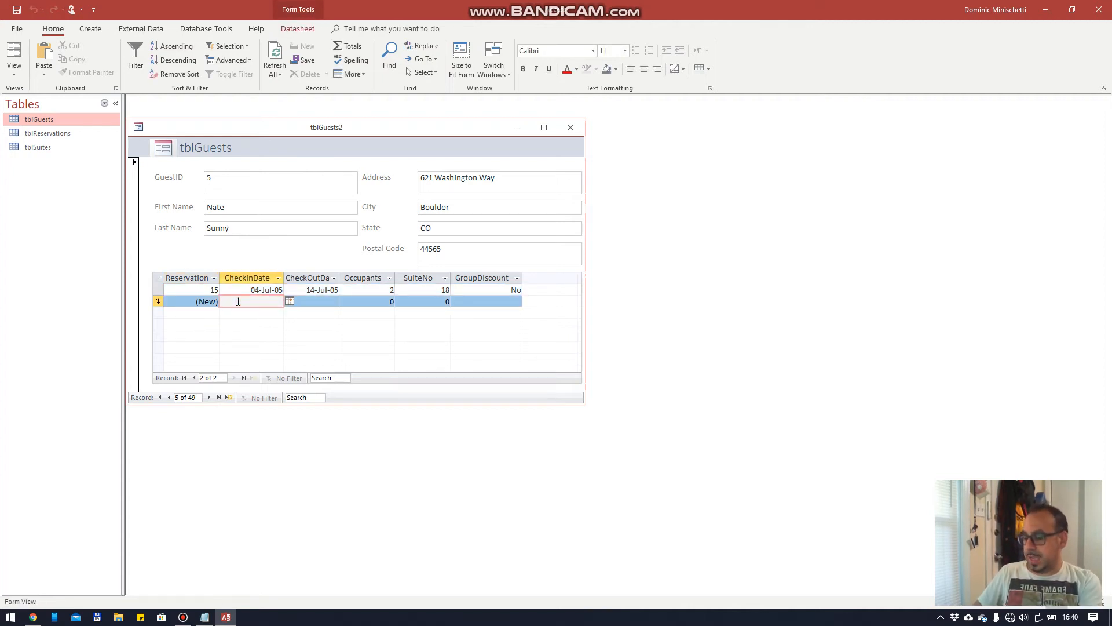
pyautogui.write('01')
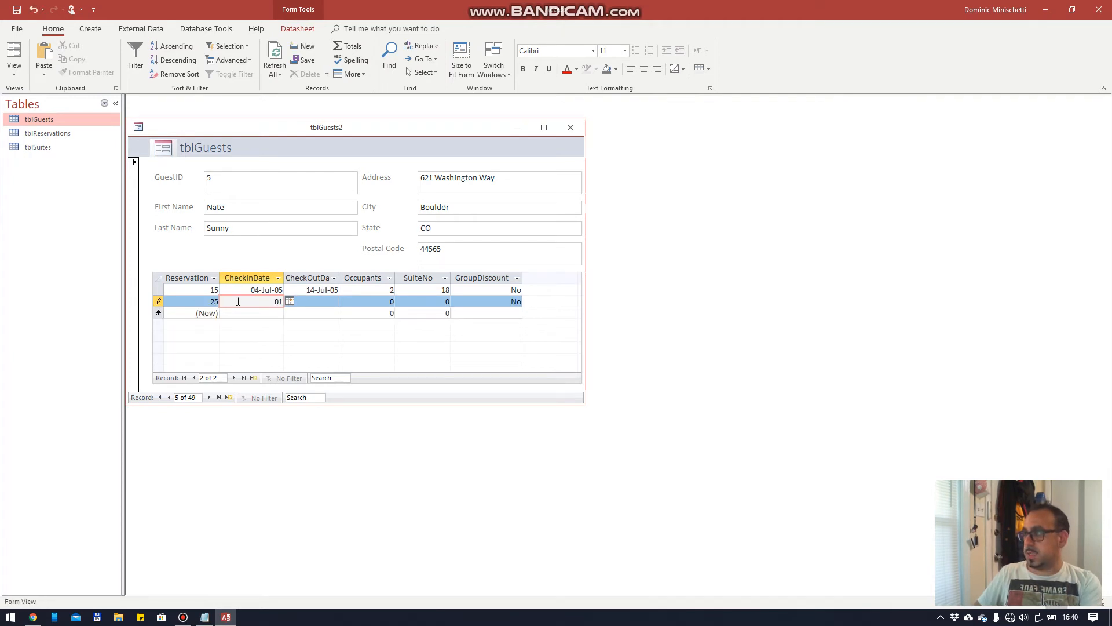
pyautogui.write('-July')
pyautogui.press('BackSpace')
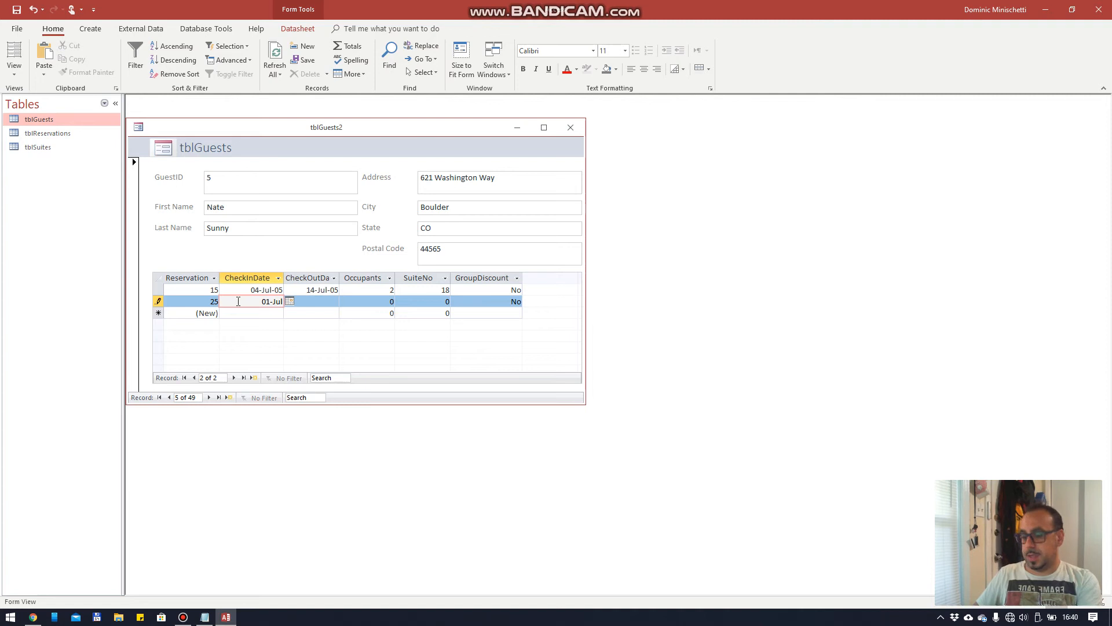
pyautogui.write('-20')
pyautogui.press('Tab')
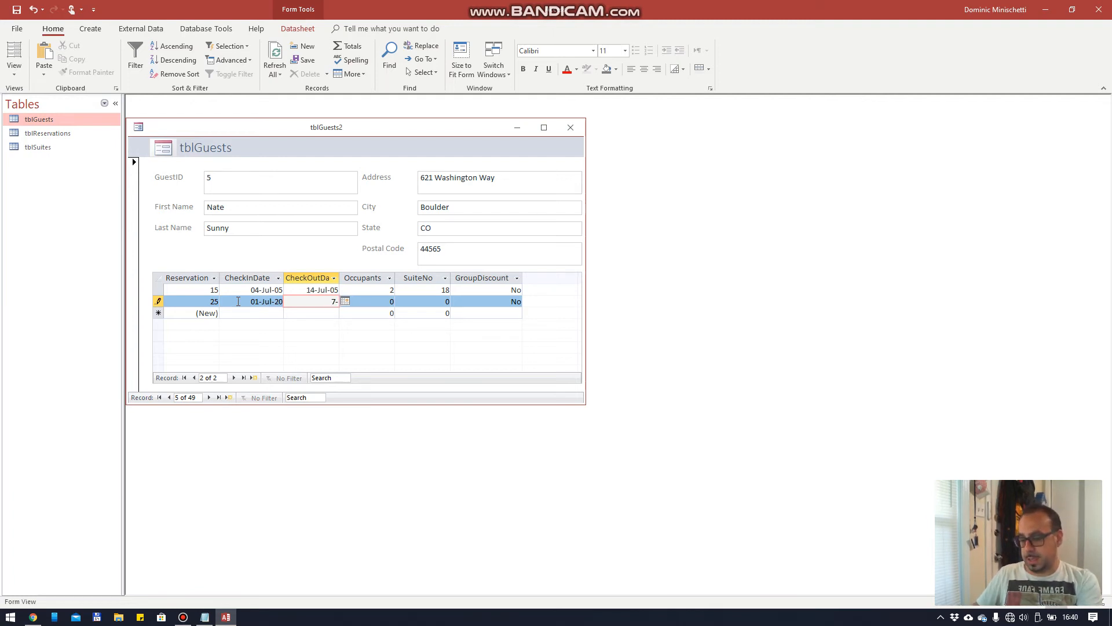
# Step: Enter 7-Jul-20 as the check-out date of the new reservation
pyautogui.write('7-Lu')
pyautogui.press('BackSpace')
pyautogui.press('BackSpace')
pyautogui.write('Jul')
pyautogui.write('0020')
pyautogui.press('BackSpace')
pyautogui.press('BackSpace')
pyautogui.press('BackSpace')
pyautogui.press('BackSpace')
pyautogui.write('-20')
pyautogui.press('Tab')
# Step: Set Occupants to 1 and SuiteNo to 1 for the new reservation, and save it by advancing to the next subform record
pyautogui.write('1')
pyautogui.press('Tab')
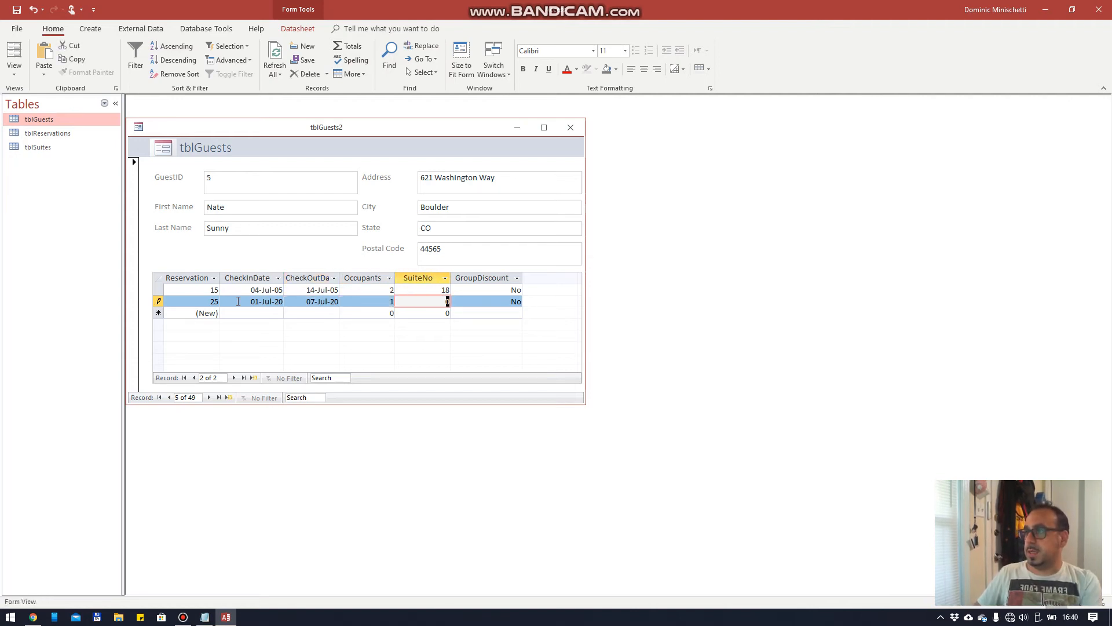
pyautogui.write('1')
pyautogui.press('Tab')
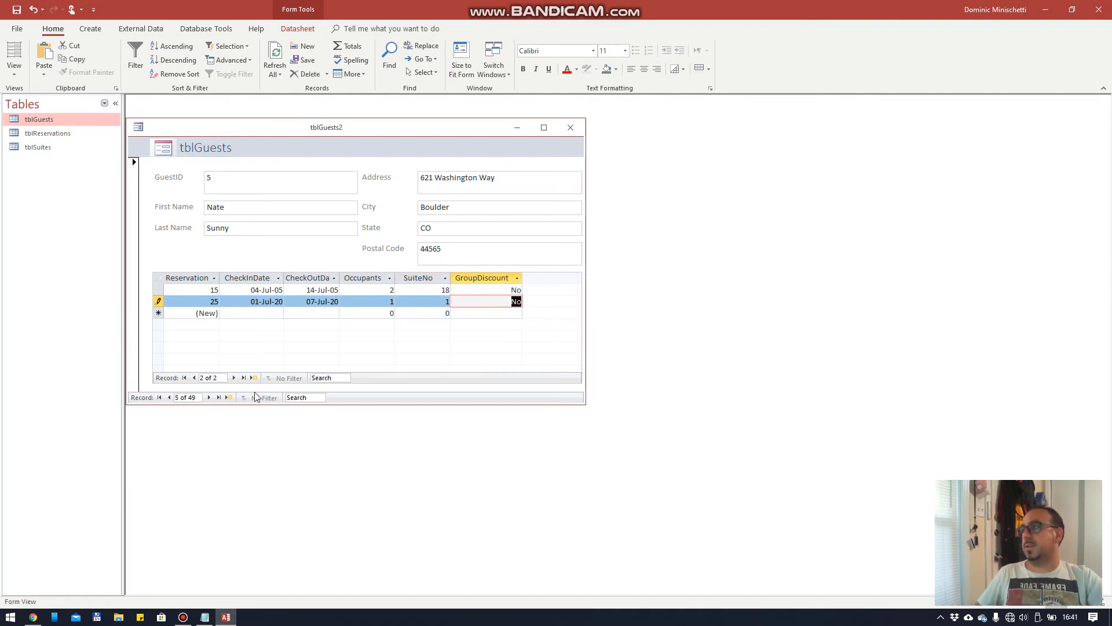
pyautogui.click(234, 377)
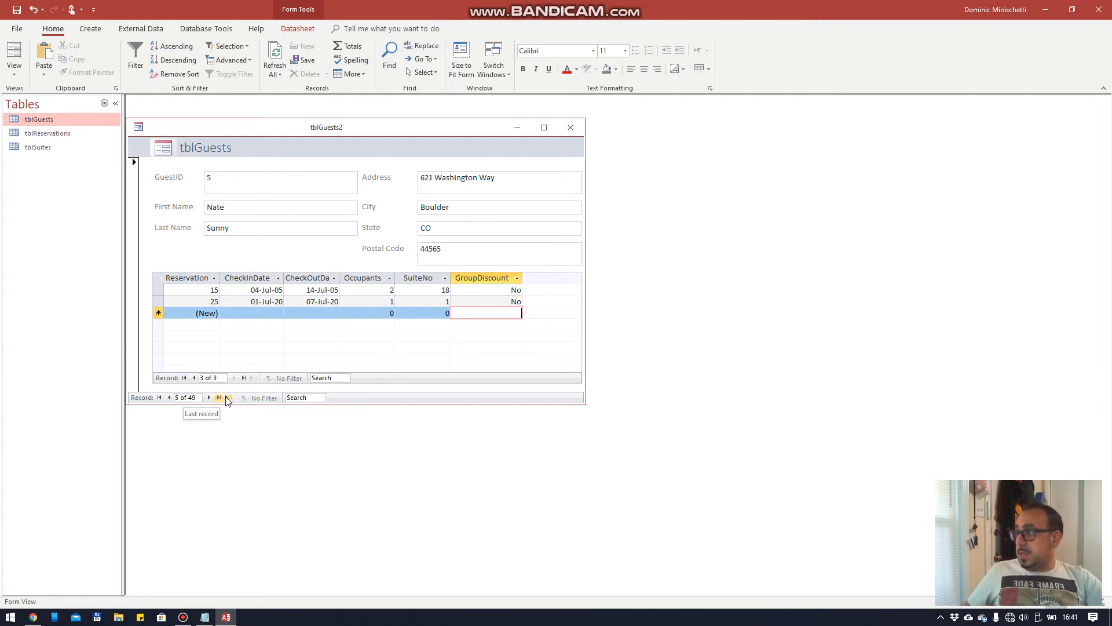
# Step: Page forward through the guest records to record 10
pyautogui.click(208, 397)
pyautogui.click(209, 397)
pyautogui.click(208, 397)
pyautogui.click(209, 398)
pyautogui.click(208, 397)
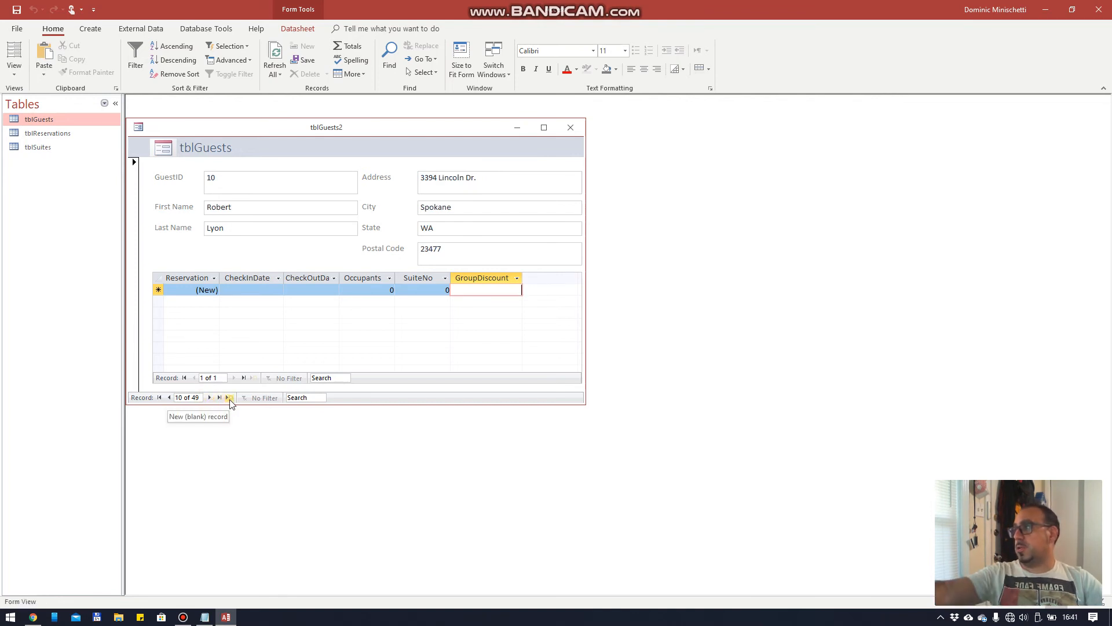
# Step: Add a new guest record in the guests form and enter the guest's first and last name
pyautogui.click(230, 399)
pyautogui.click(230, 206)
pyautogui.write('Dominic')
pyautogui.press('Tab')
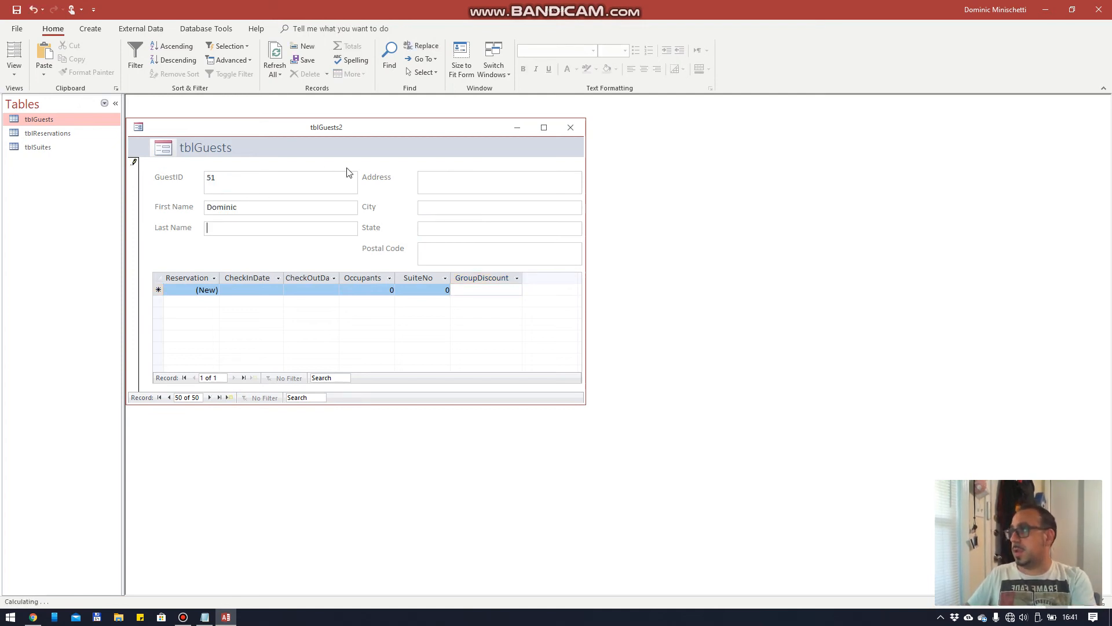
pyautogui.write('Minischetti')
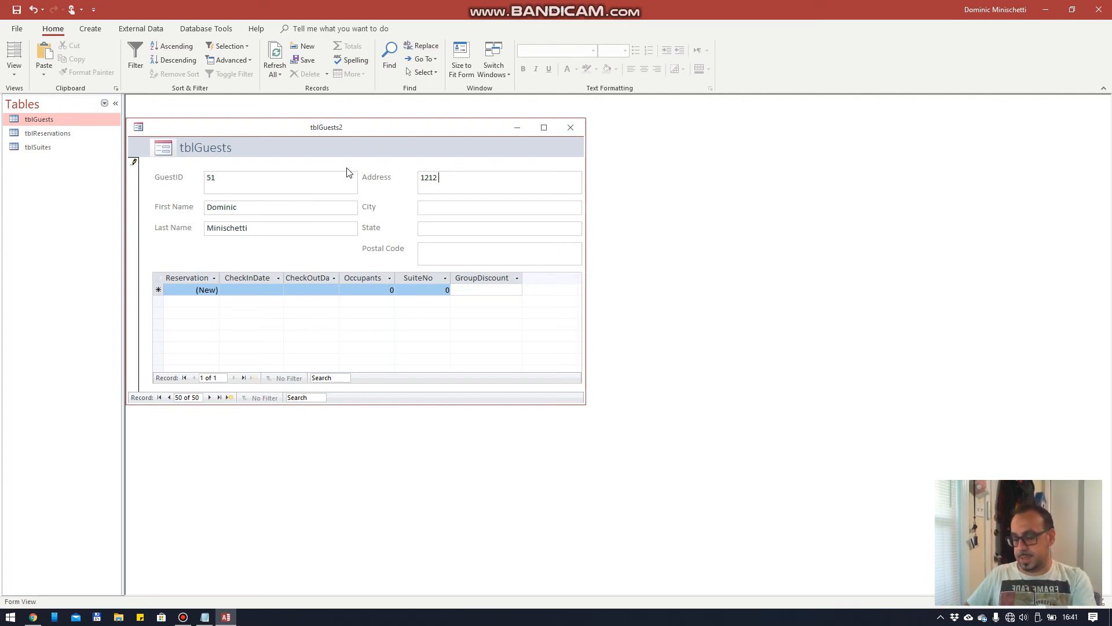
# Step: Fill in the new guest's street address, city, state and postal code
pyautogui.write('Roady Road')
pyautogui.press('Tab')
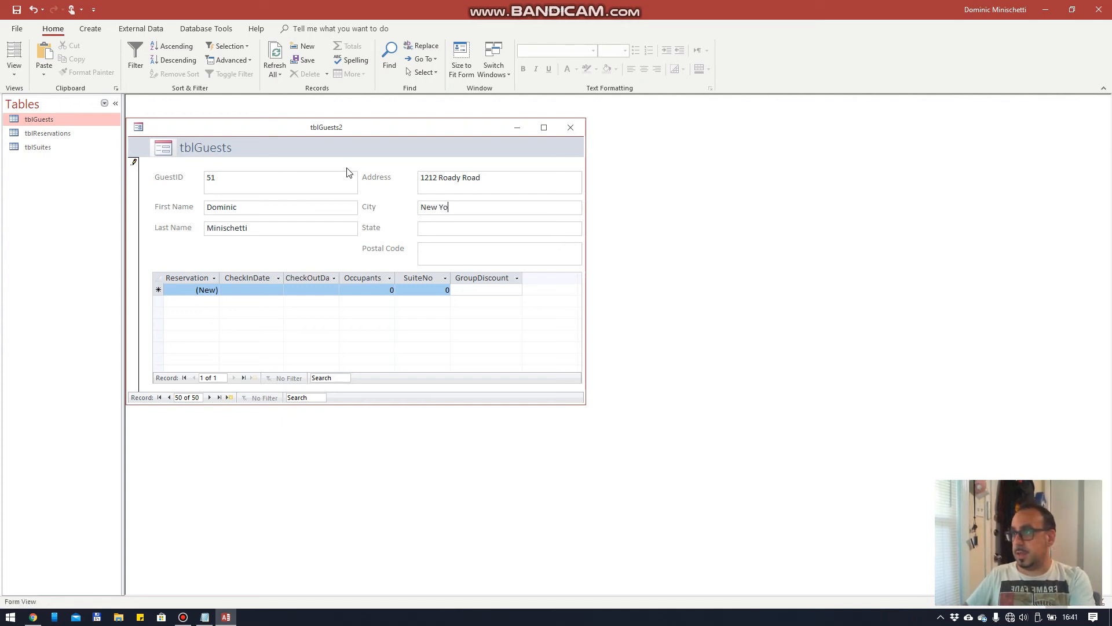
pyautogui.press('Tab')
pyautogui.write('NY')
pyautogui.press('Tab')
pyautogui.write('11020')
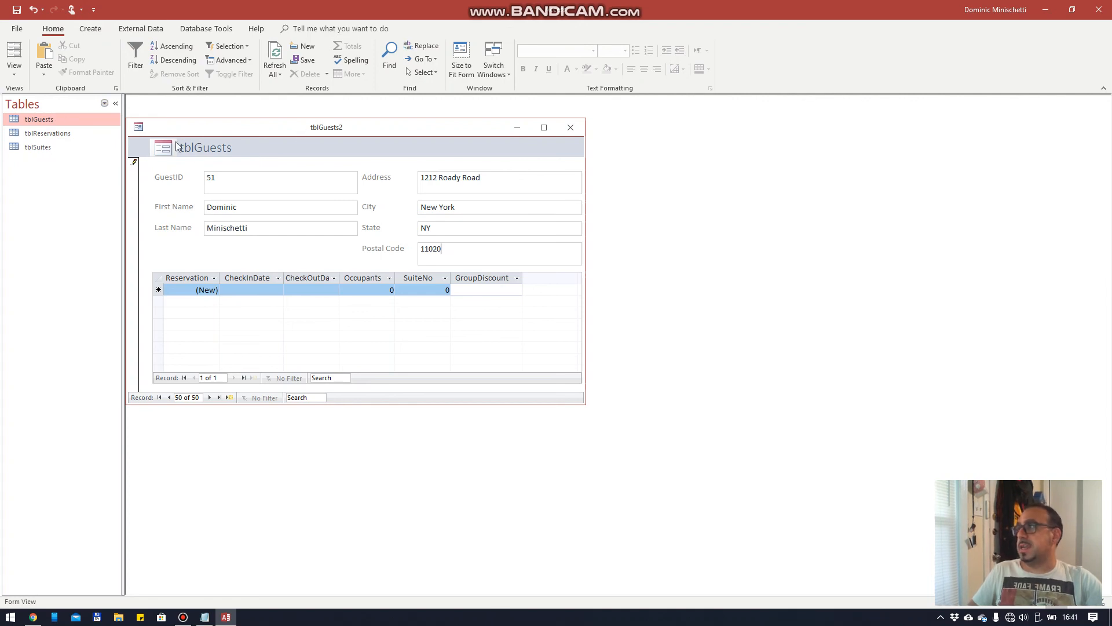
# Step: Create a form from the tblSuites table and position its window so that it partly overlaps the guests form
pyautogui.click(5, 71)
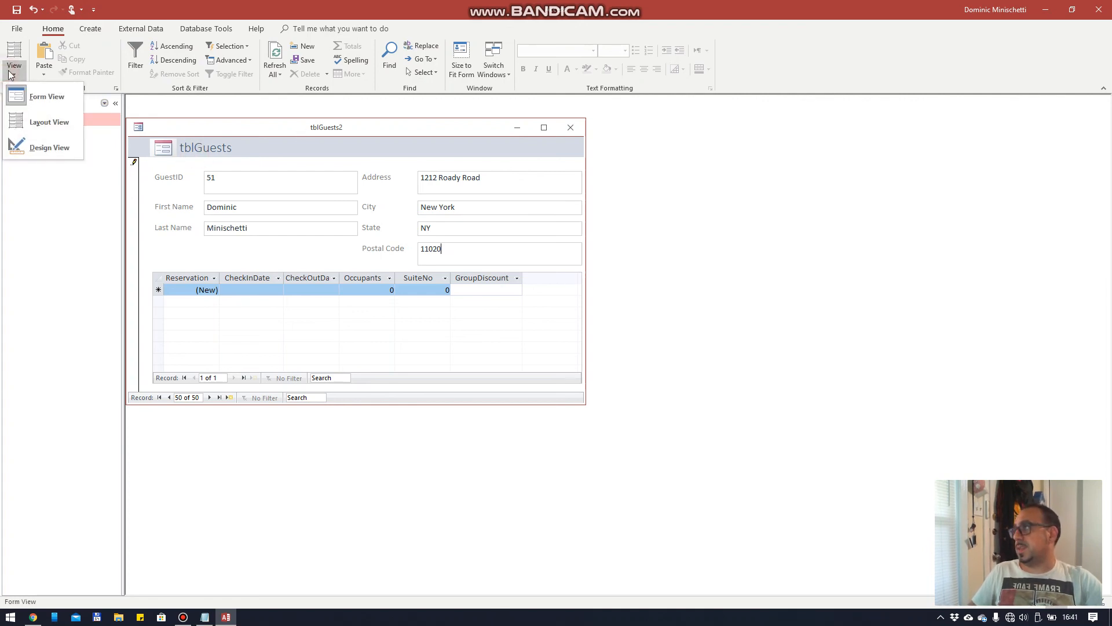
pyautogui.moveTo(382, 130); pyautogui.dragTo(430, 127)
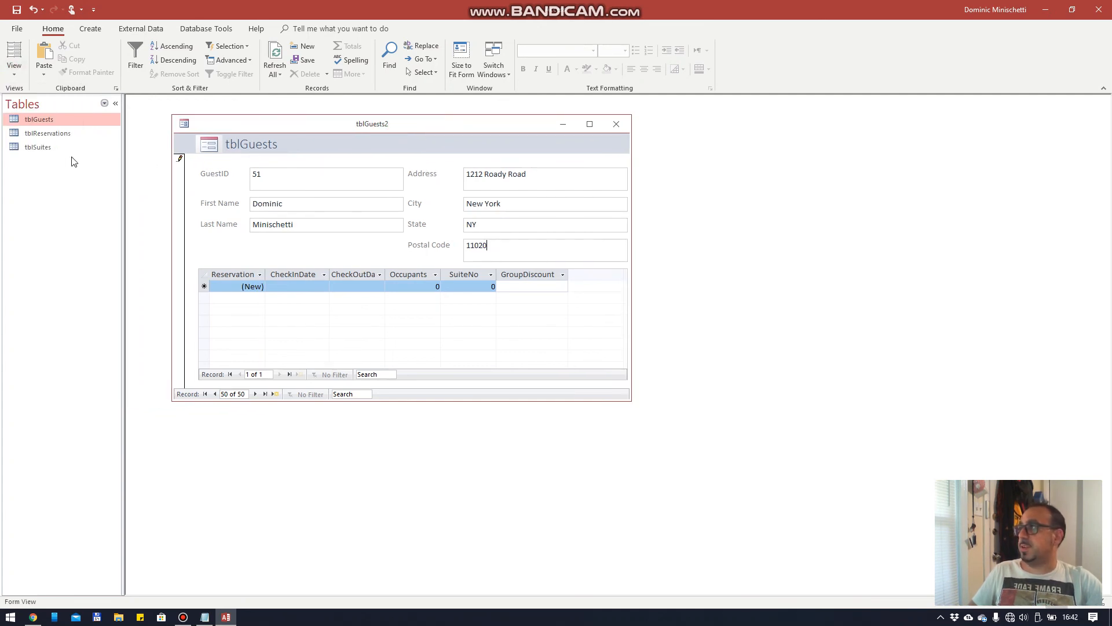
pyautogui.click(49, 149)
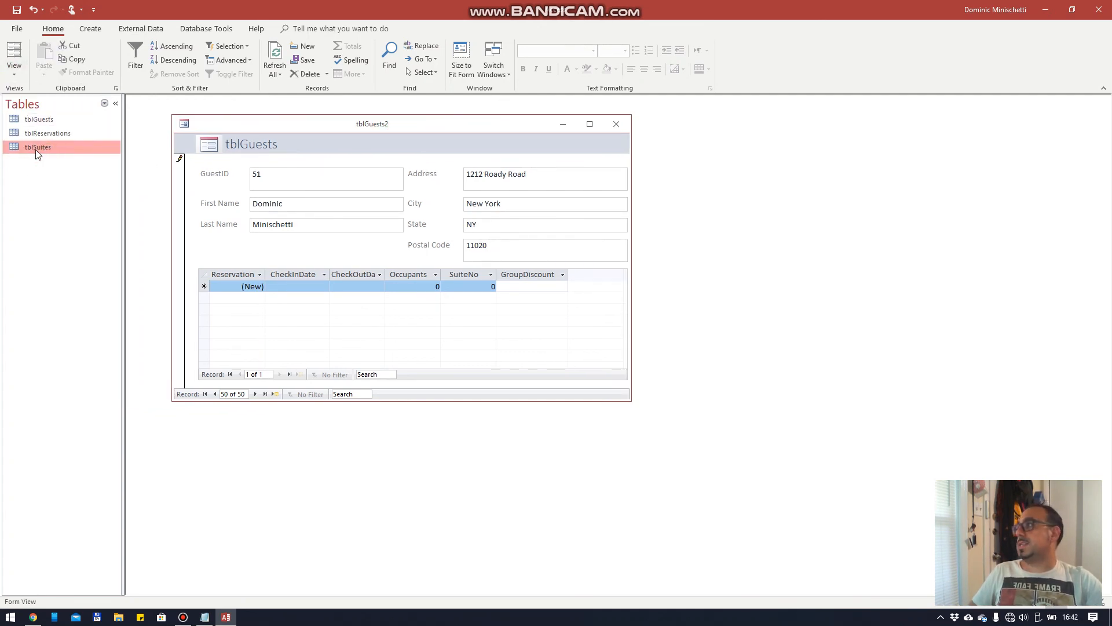
pyautogui.click(92, 29)
pyautogui.click(202, 60)
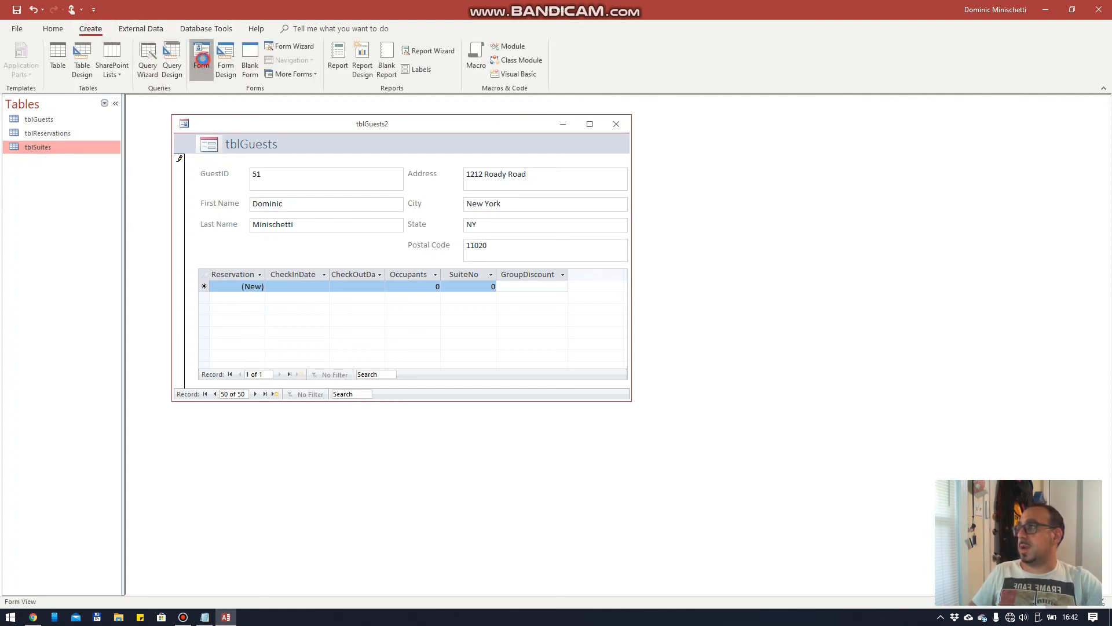
pyautogui.moveTo(321, 133); pyautogui.dragTo(418, 212)
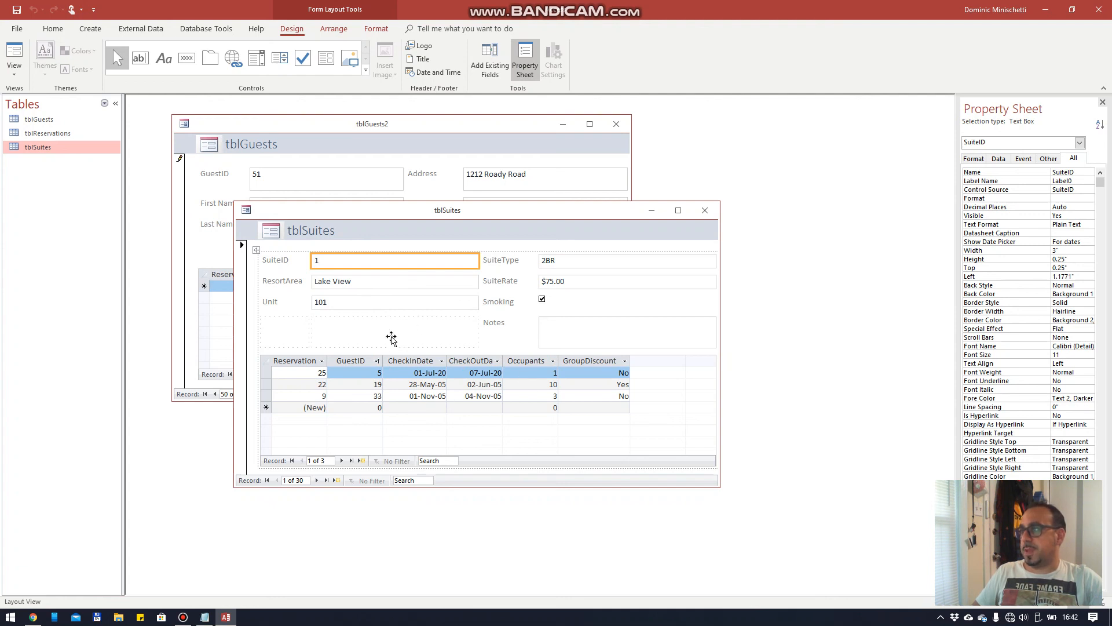
# Step: Examine the guest IDs and check-in dates of the reservations listed in the first suite's subform
pyautogui.click(349, 376)
pyautogui.click(360, 384)
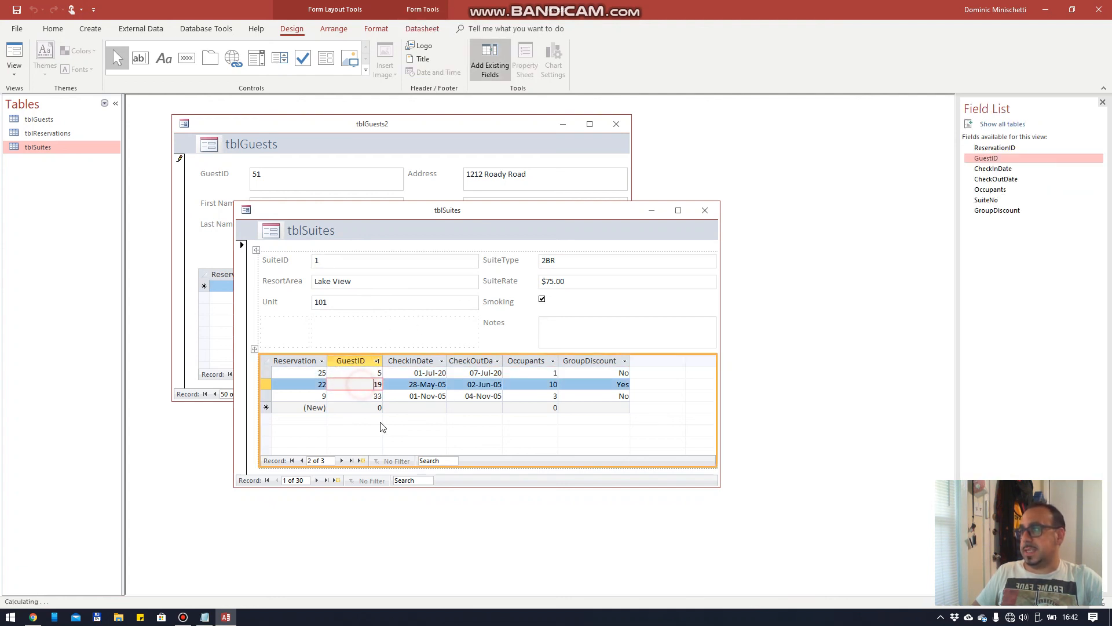
pyautogui.click(417, 385)
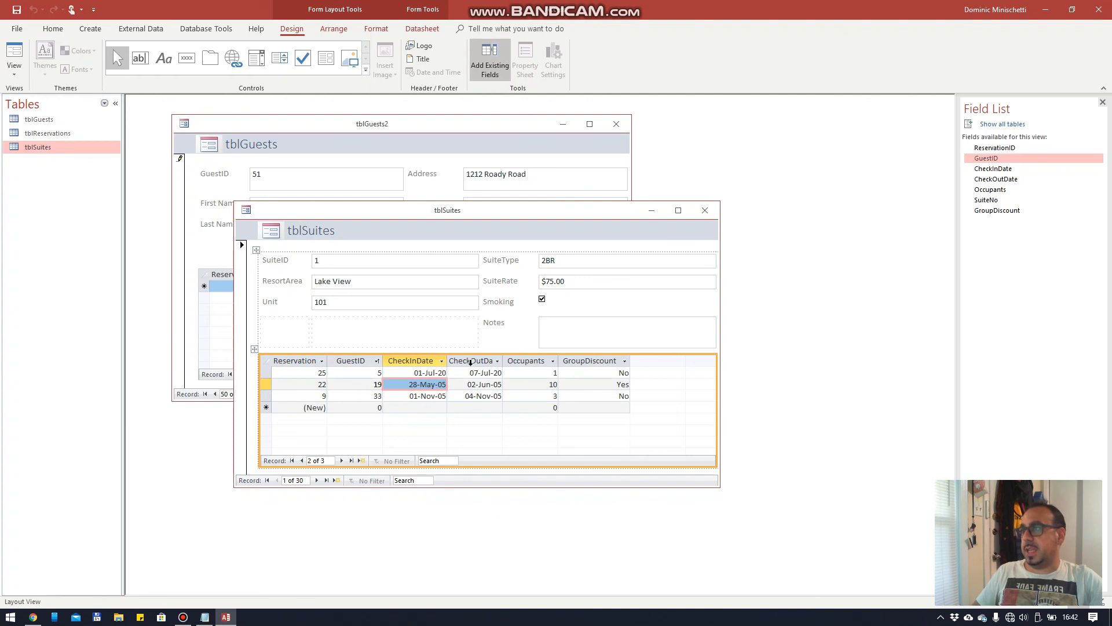
pyautogui.click(358, 212)
# Step: Create a form from the tblReservations table and enlarge its window so all the fields fit
pyautogui.click(75, 132)
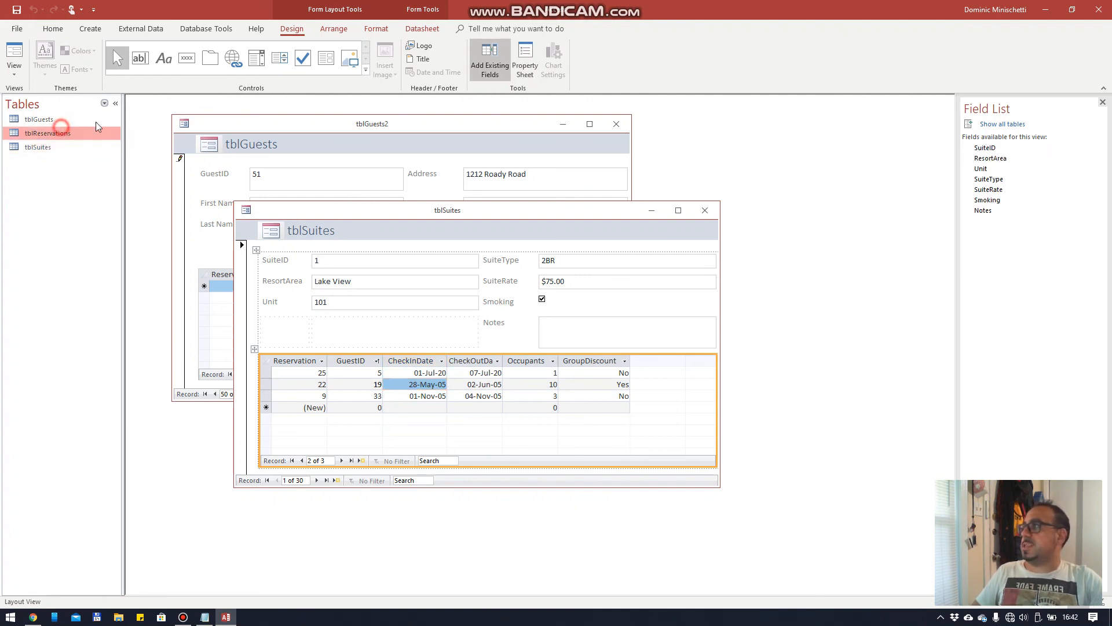
pyautogui.click(91, 28)
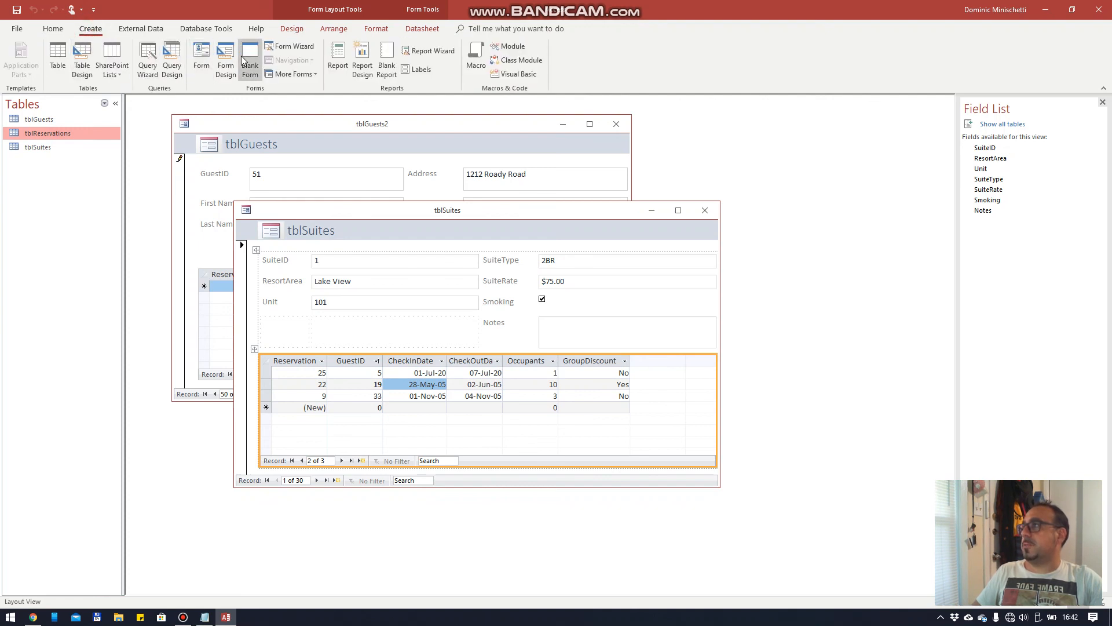
pyautogui.click(202, 58)
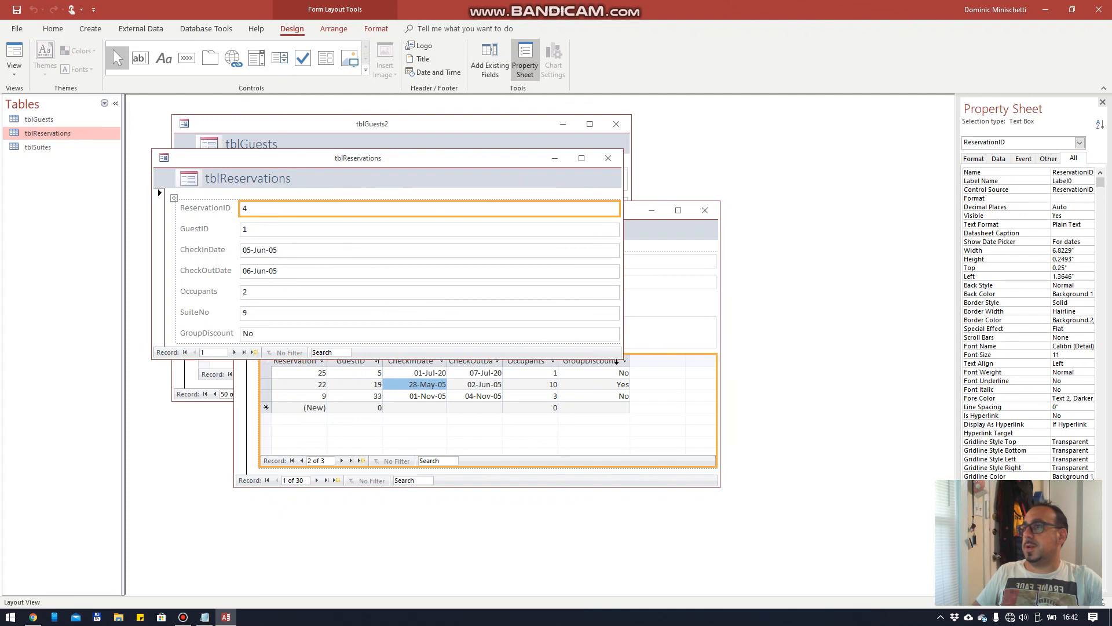
pyautogui.moveTo(625, 360); pyautogui.dragTo(665, 407)
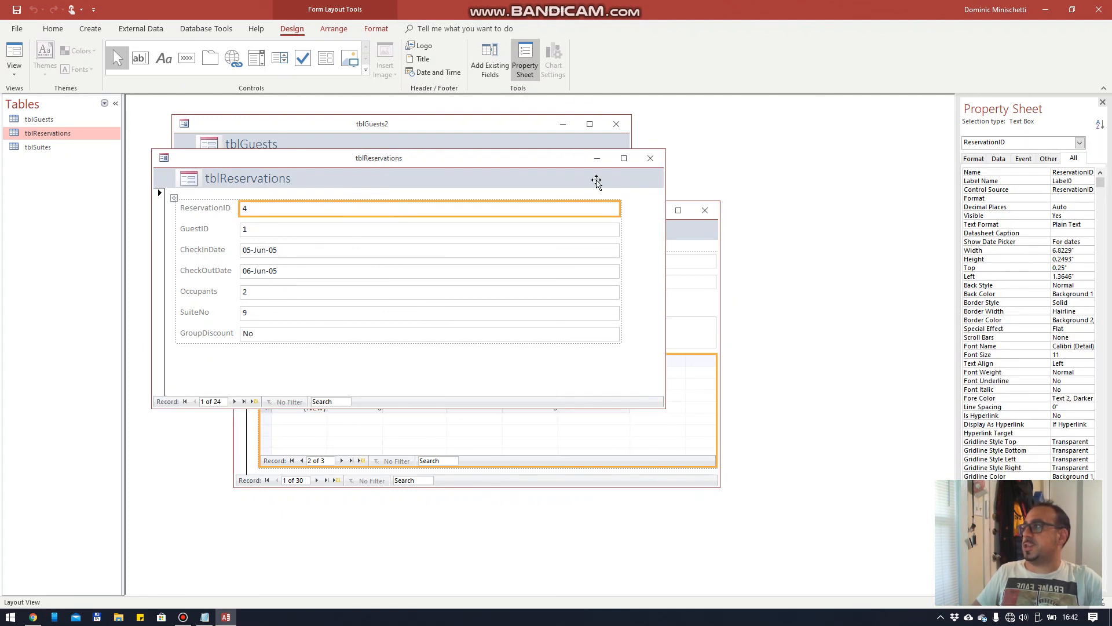